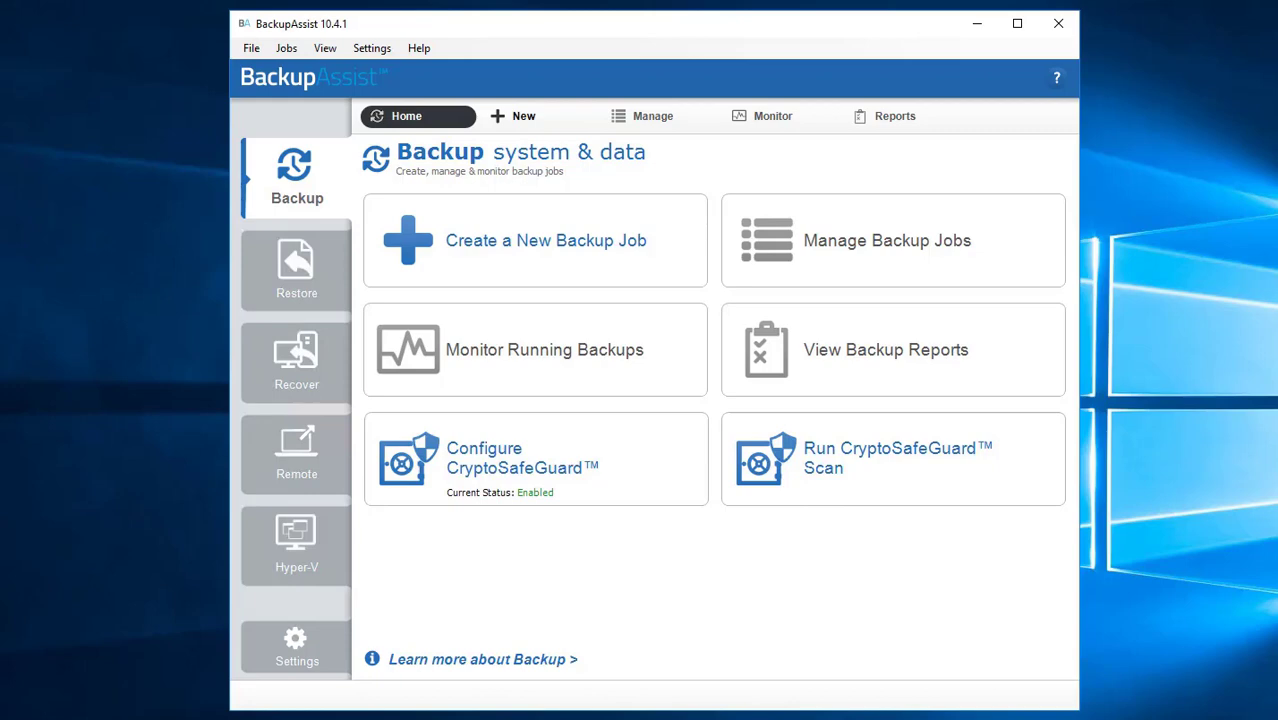
# Start a new System Protection backup job and set its backup user identity to administrator with the account password and domain 2016-HOST
pyautogui.click(609, 241)
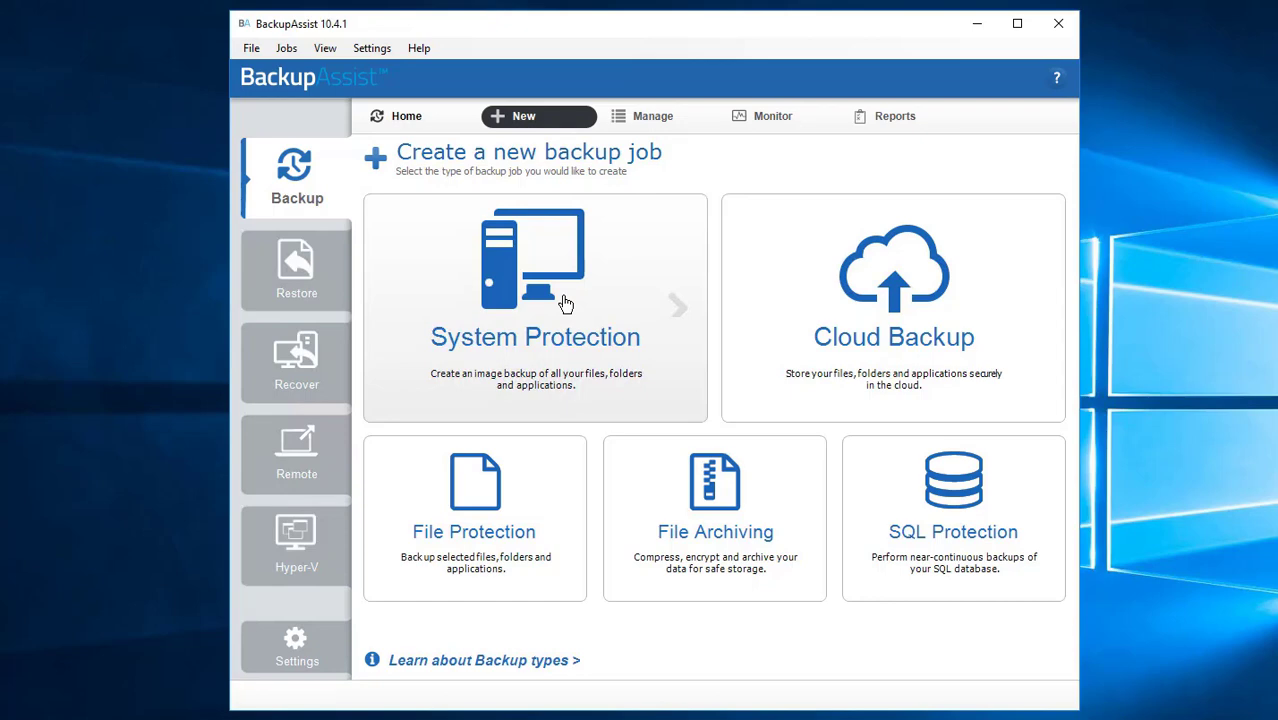
pyautogui.click(563, 300)
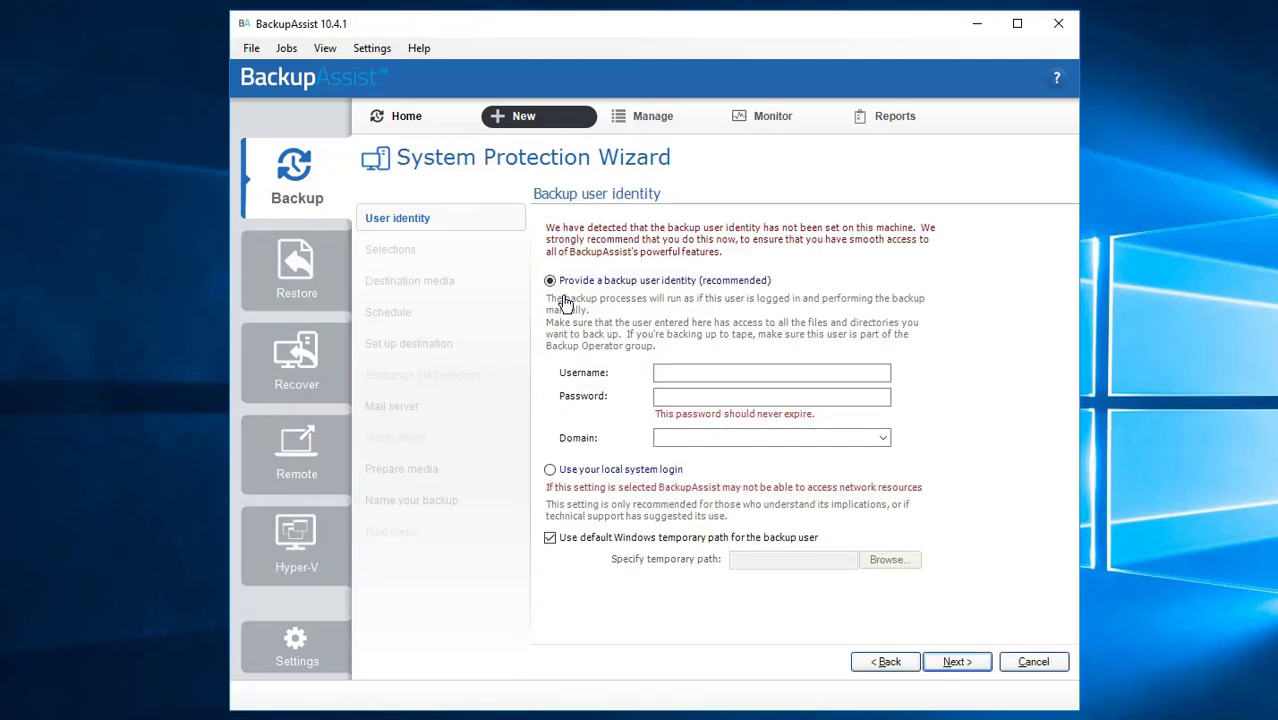
pyautogui.click(700, 372)
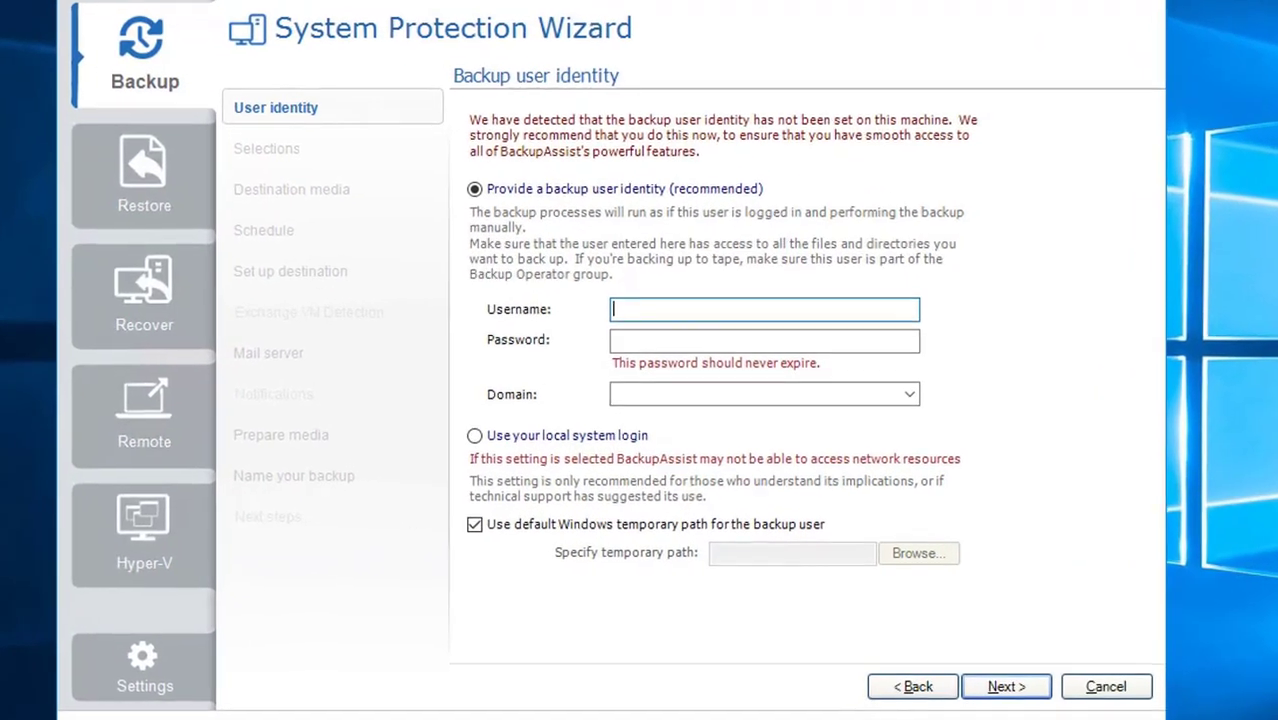
pyautogui.write('administrator')
pyautogui.press('Tab')
pyautogui.write('*********')
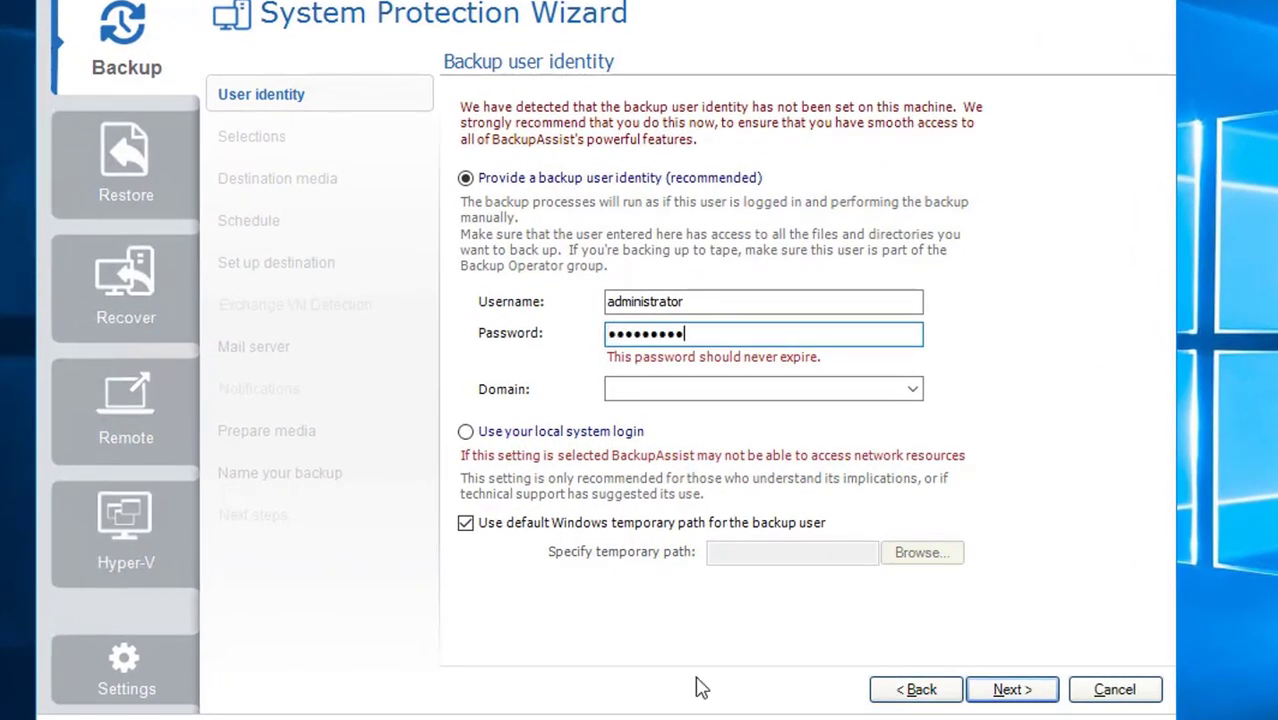
pyautogui.click(912, 390)
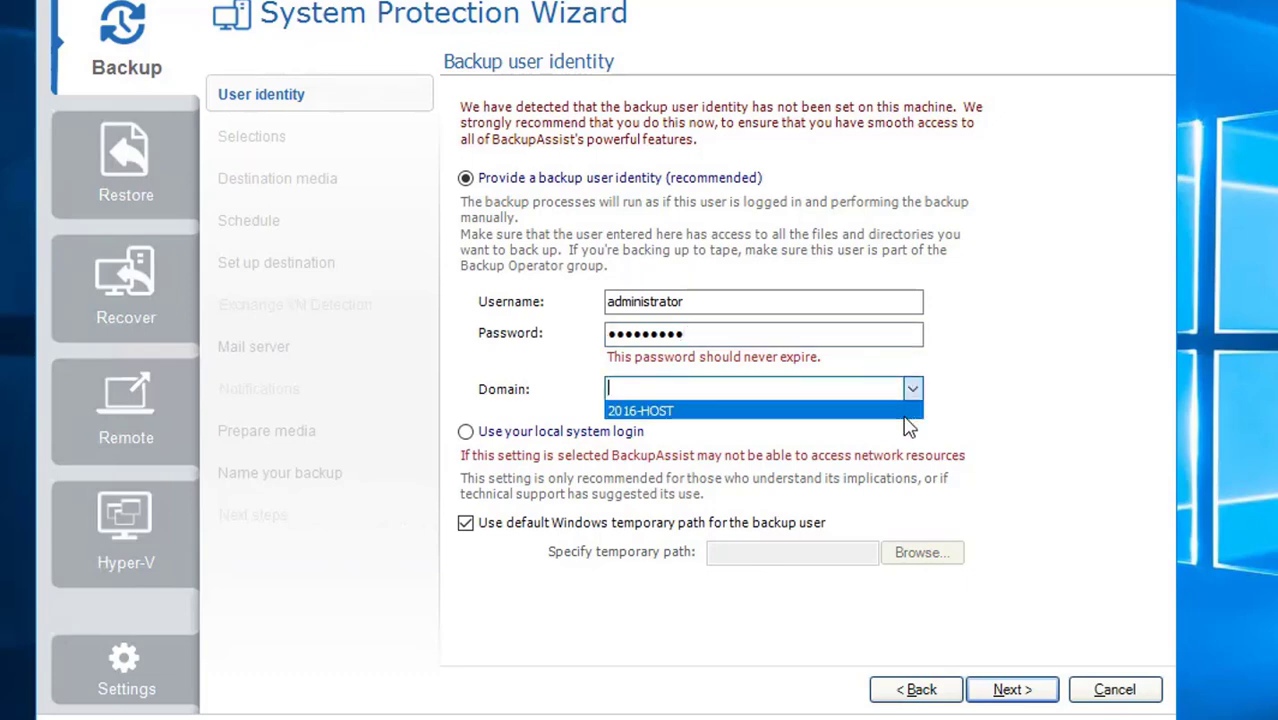
pyautogui.click(906, 411)
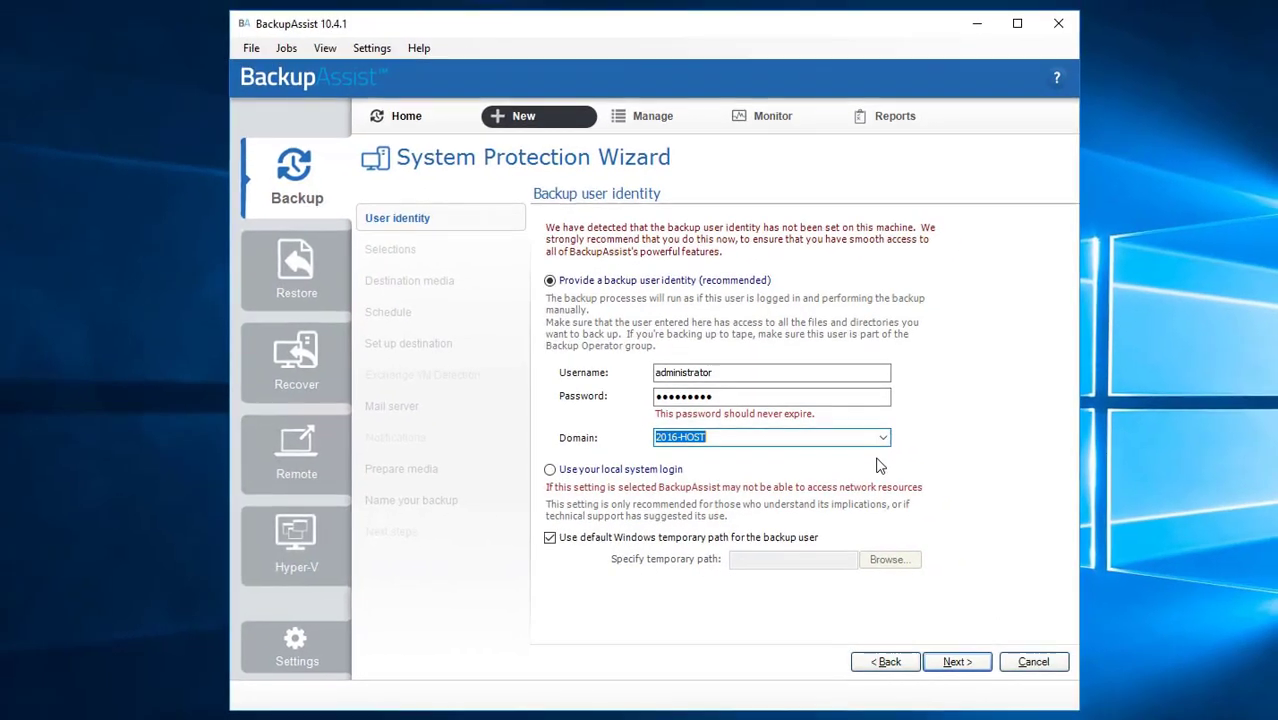
pyautogui.click(952, 662)
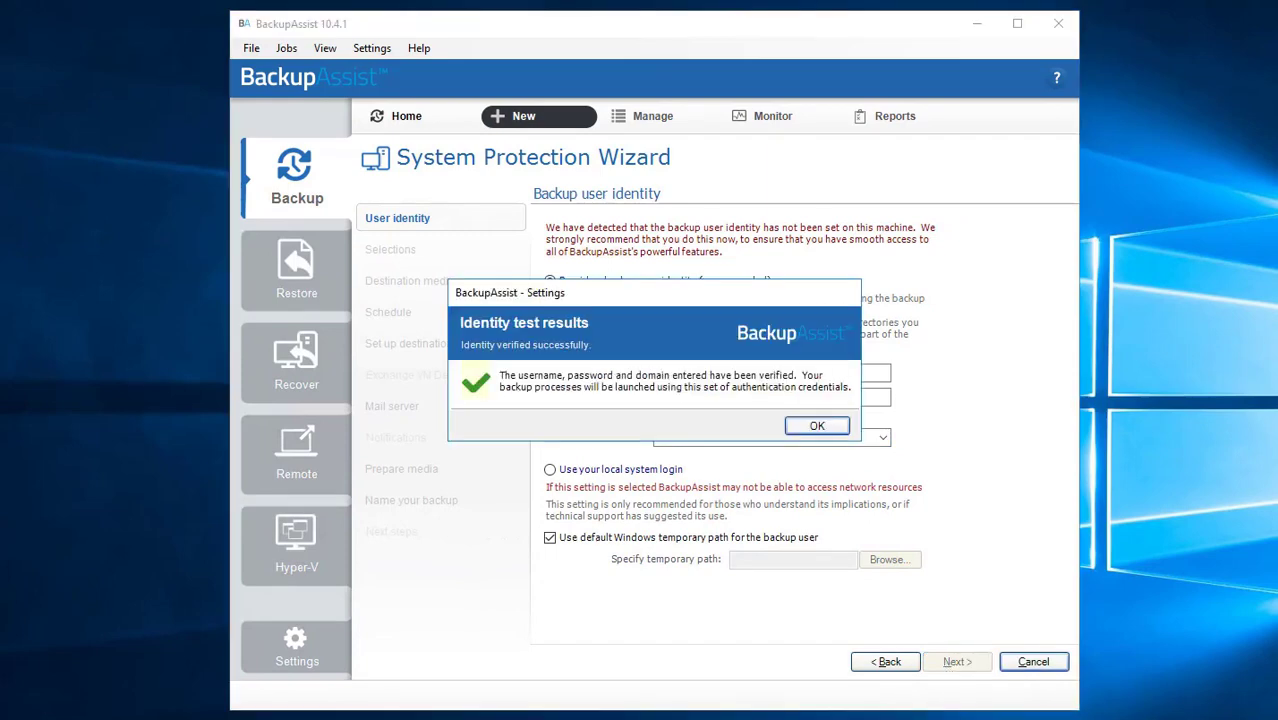
pyautogui.click(818, 427)
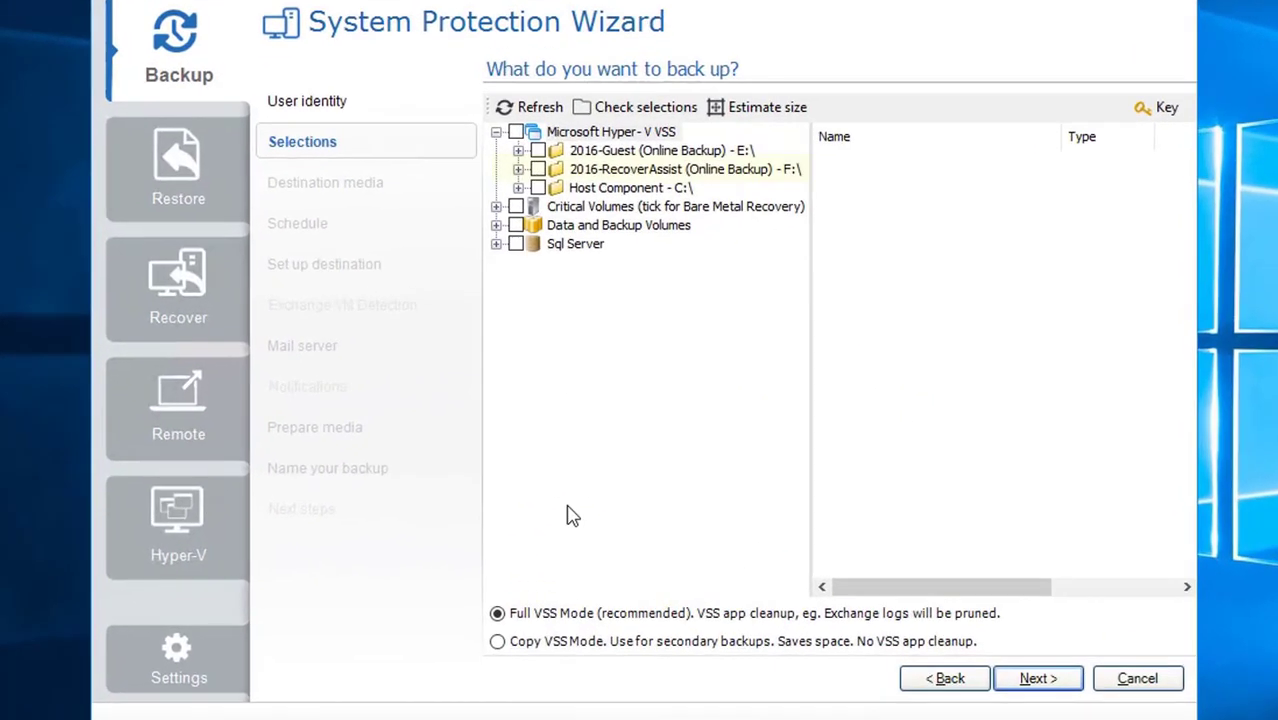
# Select Critical Volumes for bare metal recovery, Sql Server and all Microsoft Hyper-V VSS components for the backup
pyautogui.click(476, 168)
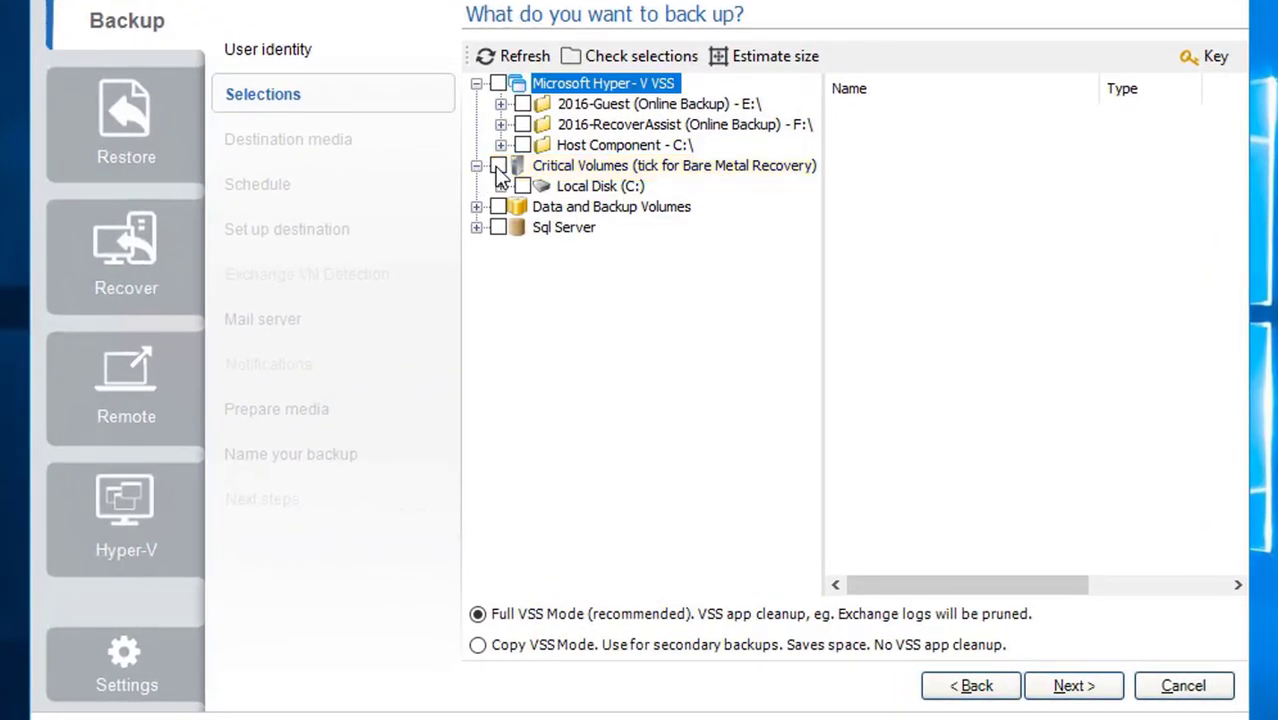
pyautogui.click(498, 166)
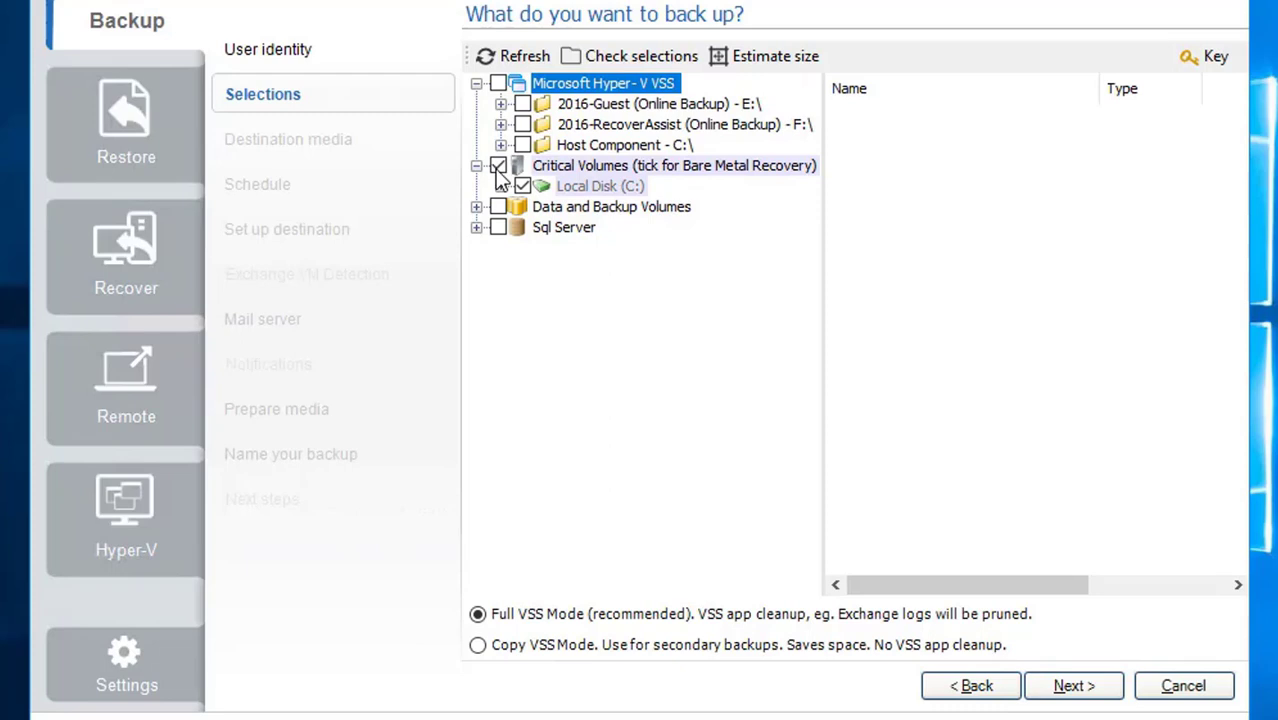
pyautogui.click(498, 228)
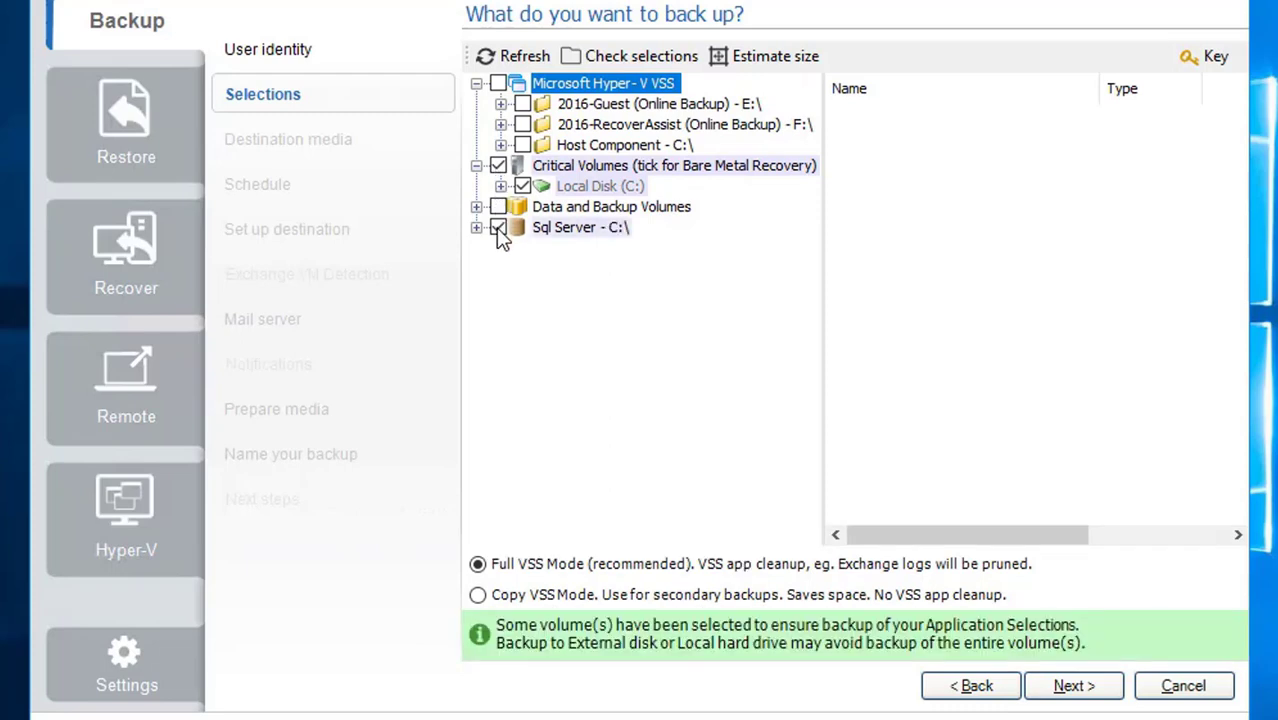
pyautogui.click(498, 83)
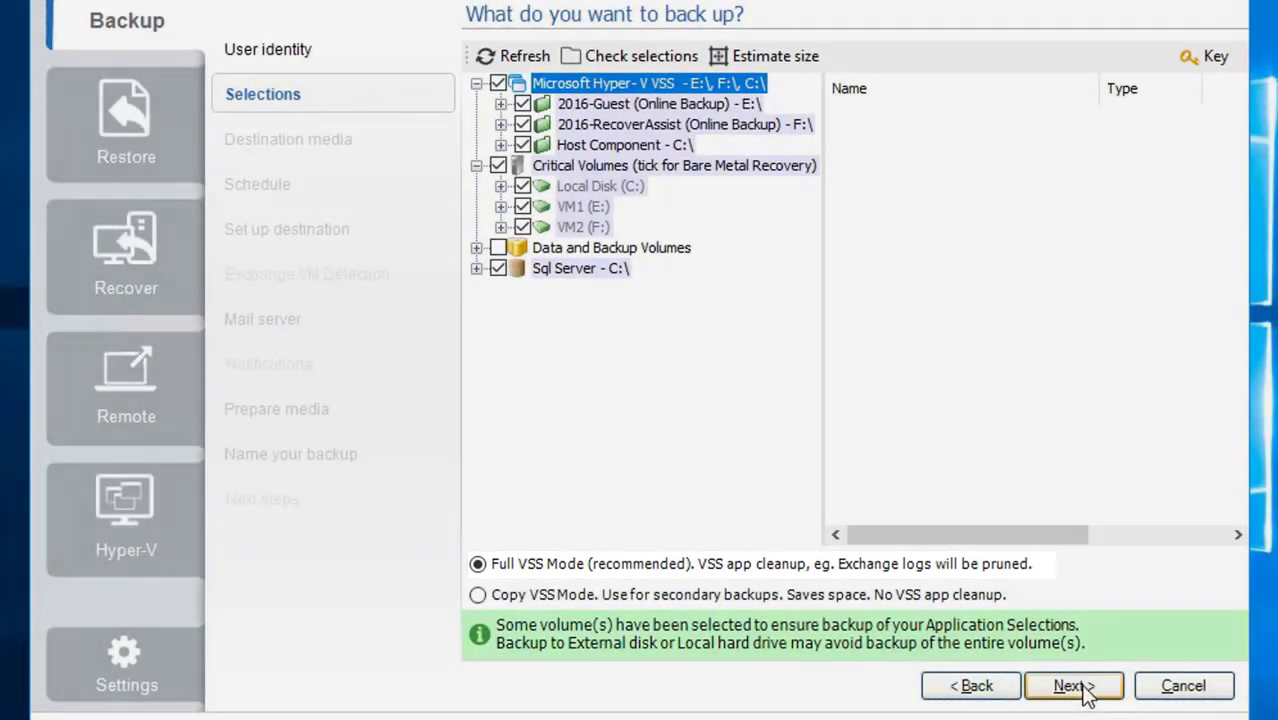
pyautogui.click(1082, 690)
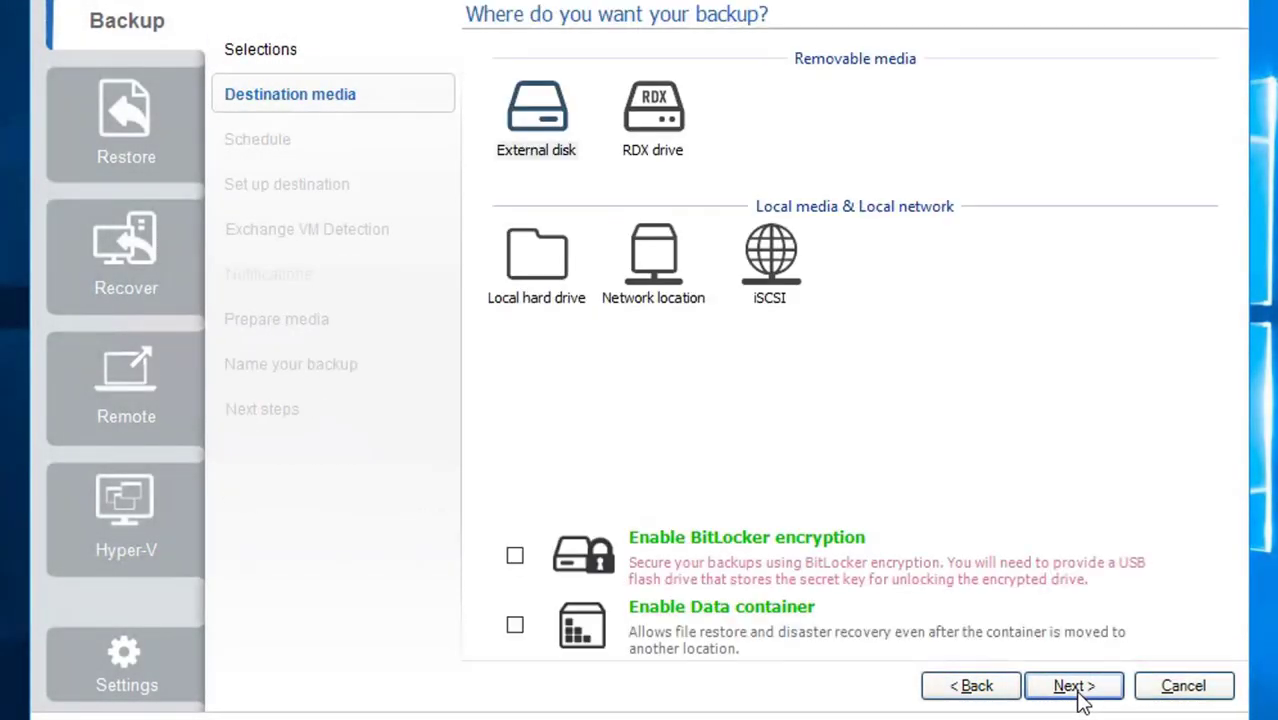
# Choose iSCSI as the backup destination and accept the Daily scheme, running once daily at 10:00 PM
pyautogui.click(763, 260)
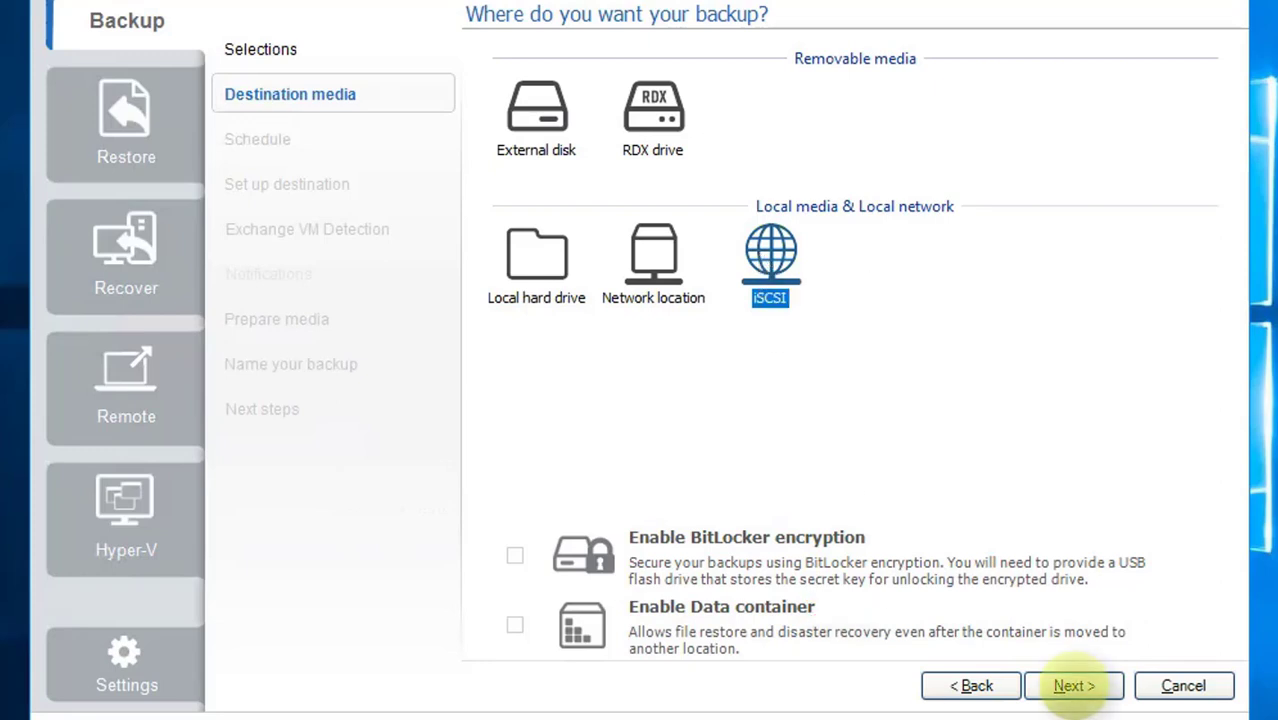
pyautogui.click(1076, 692)
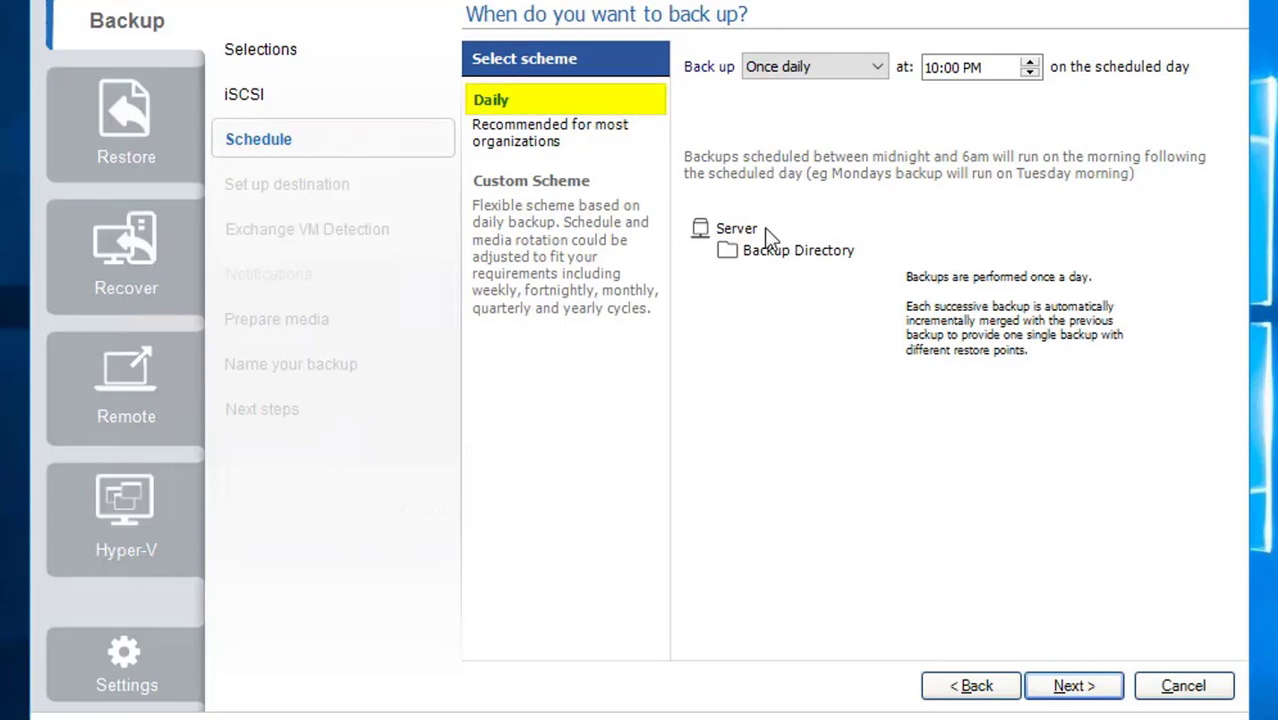
pyautogui.click(505, 108)
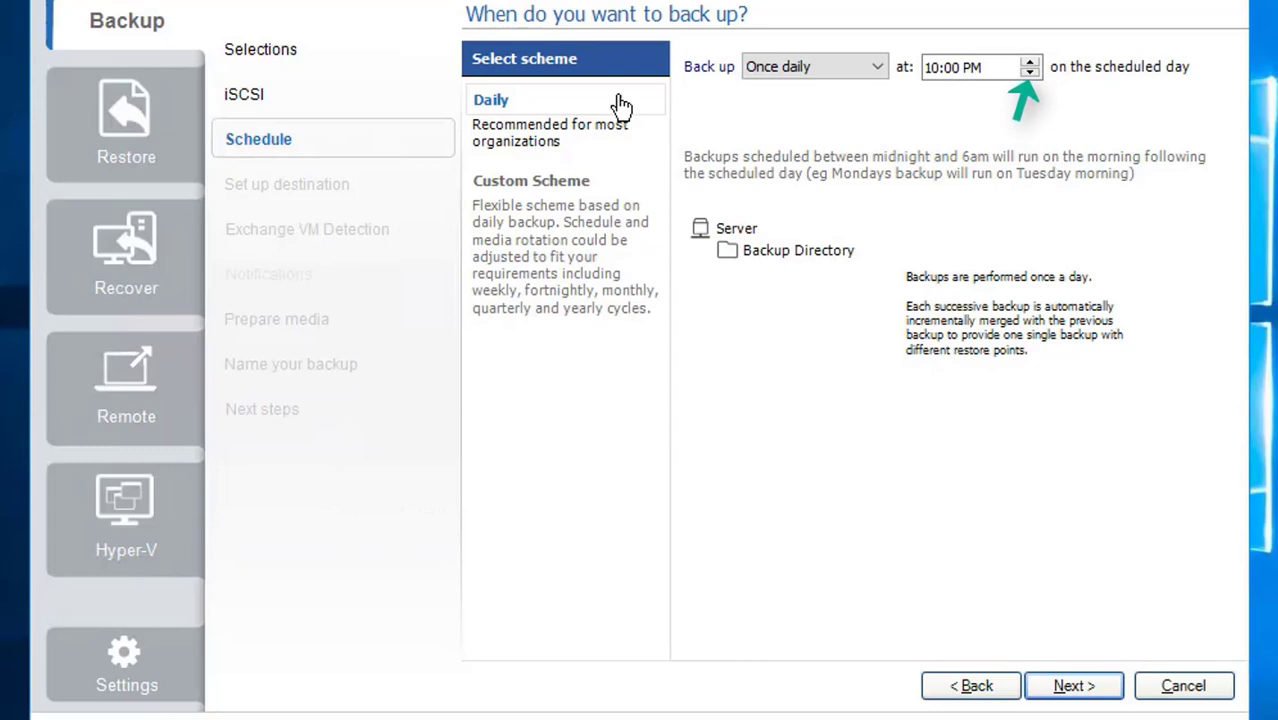
pyautogui.click(931, 69)
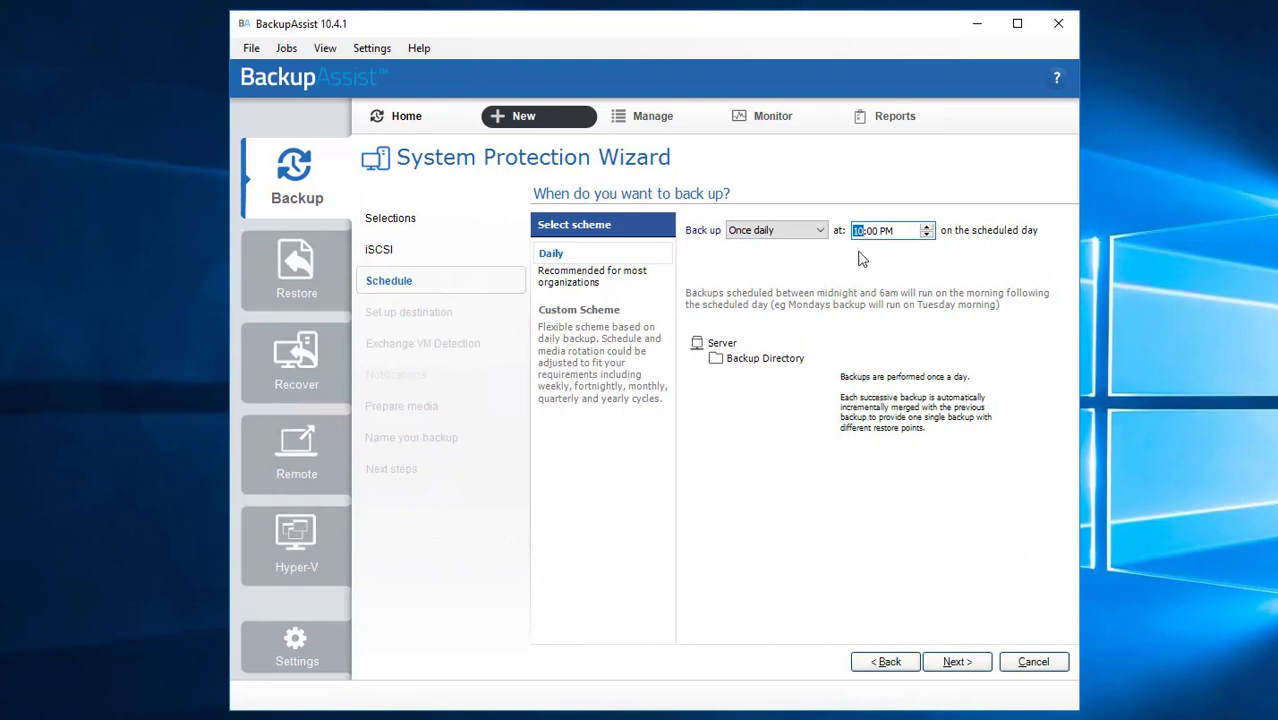
pyautogui.click(953, 668)
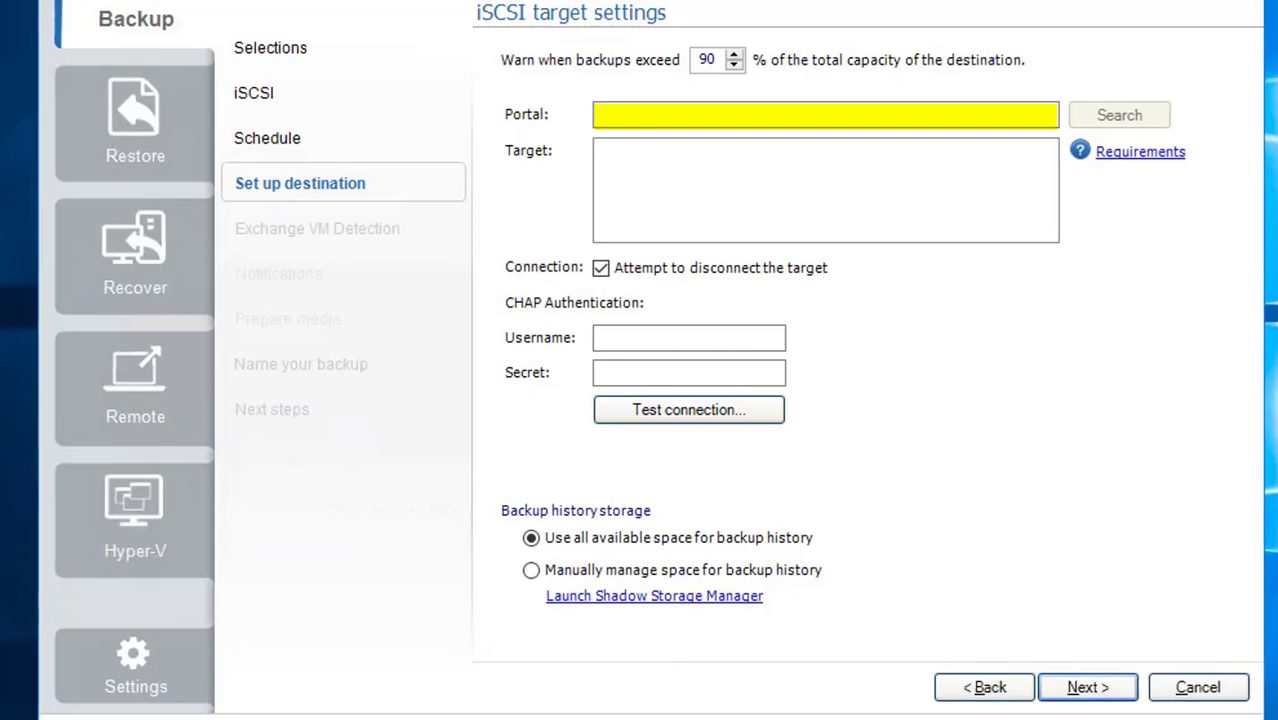
# Set the iSCSI portal to ba-qnap, search for its target, test the connection and accept the destination settings
pyautogui.click(690, 128)
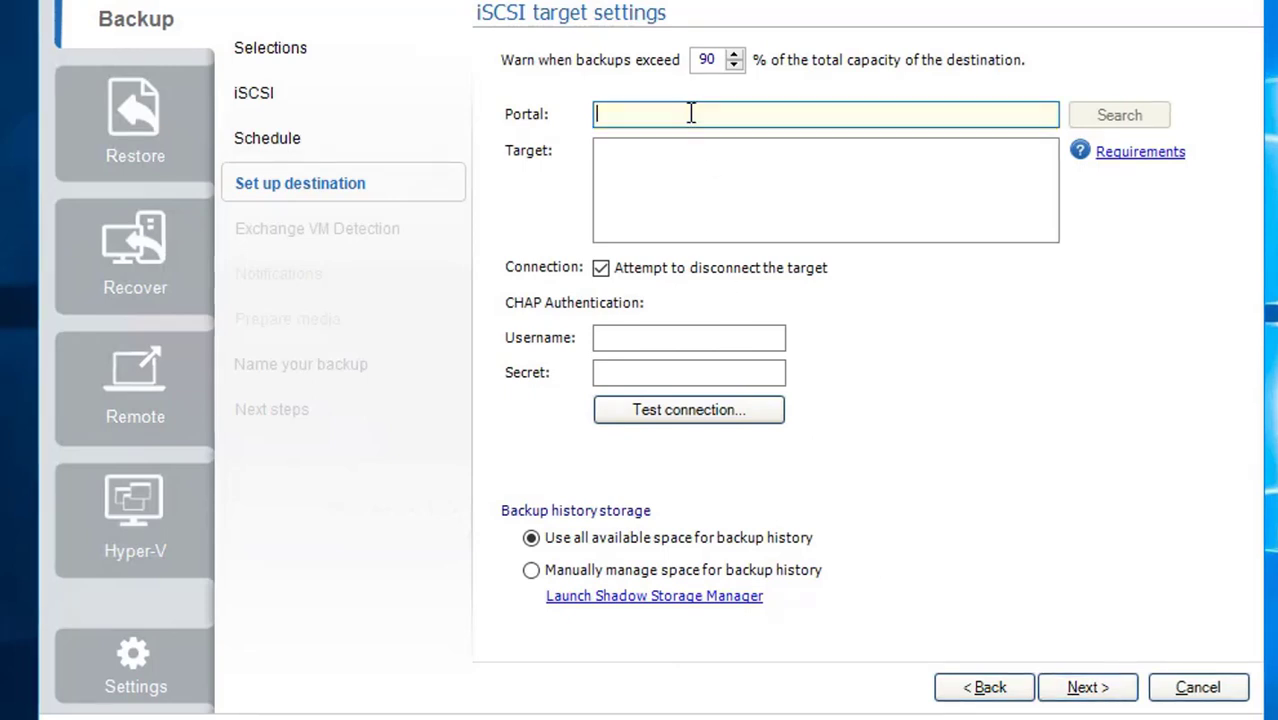
pyautogui.write('ba-qnap')
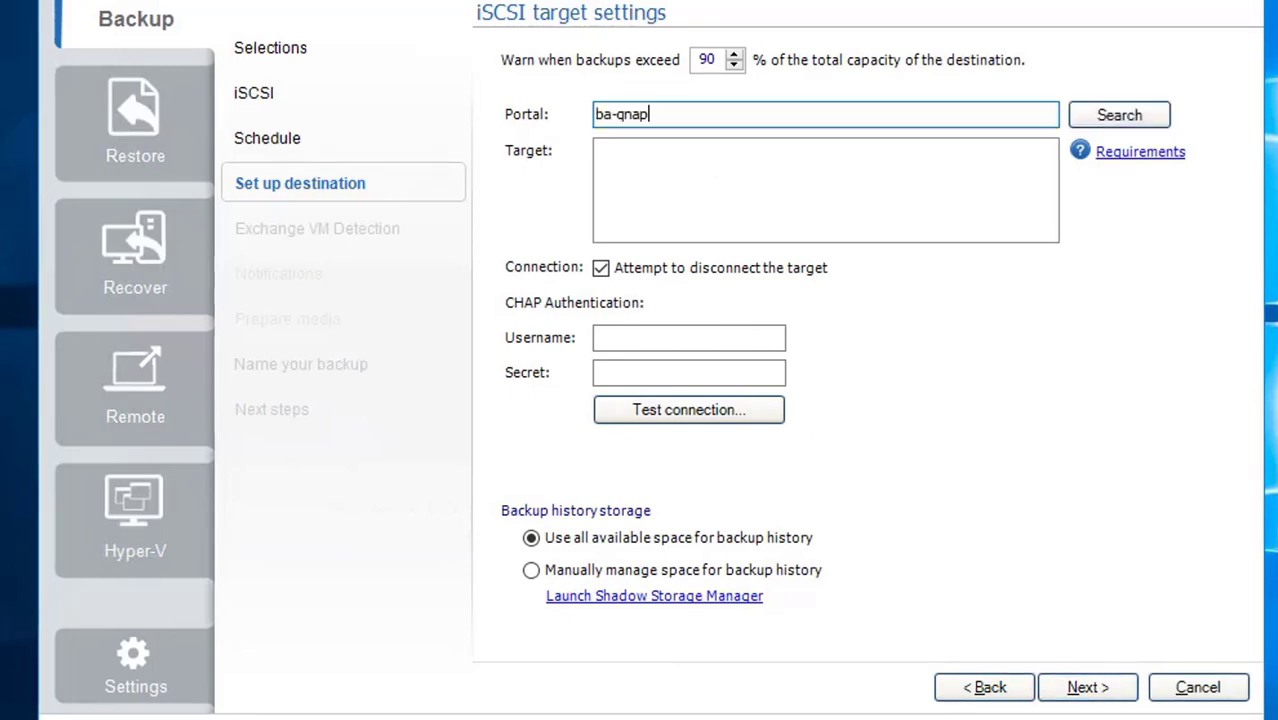
pyautogui.click(1130, 126)
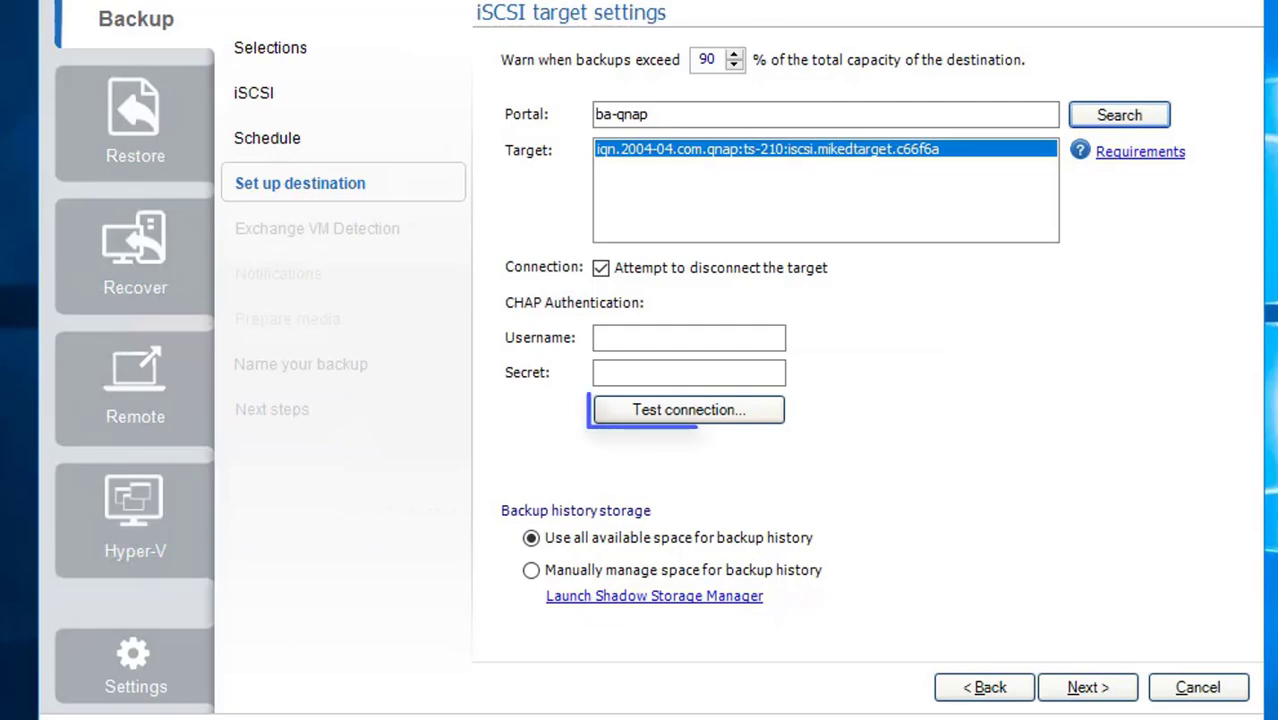
pyautogui.click(714, 420)
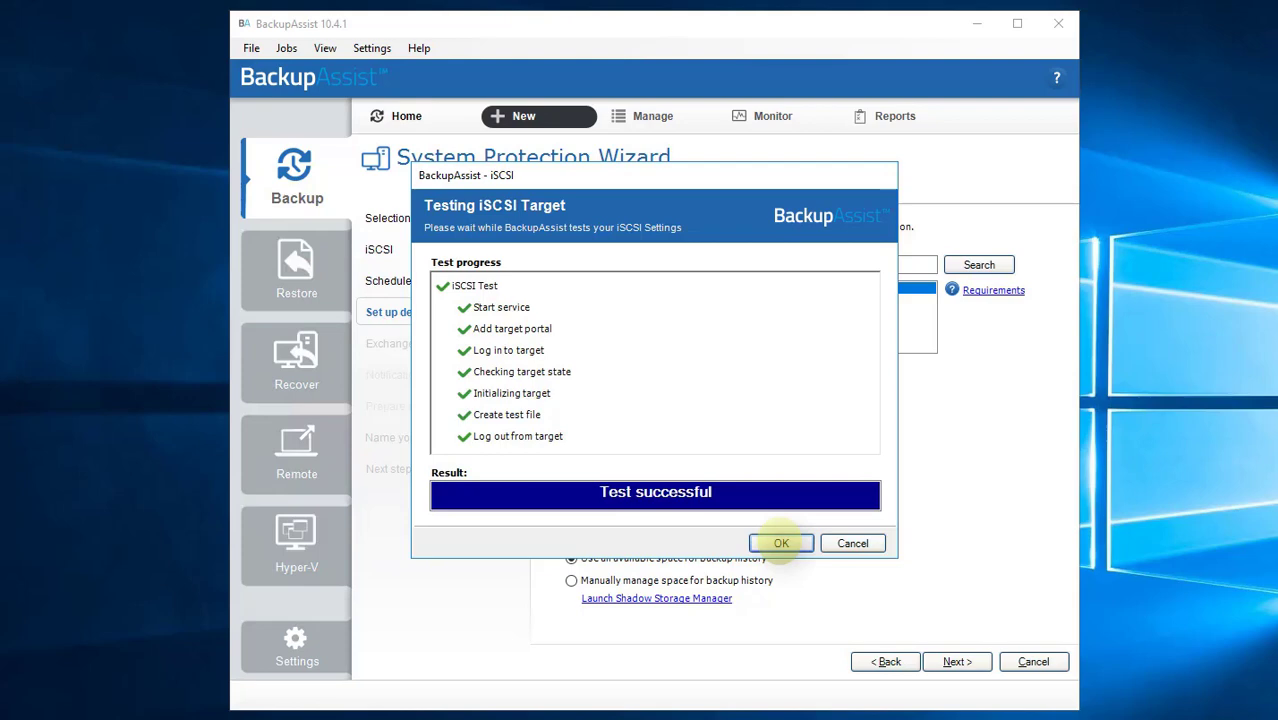
pyautogui.click(781, 543)
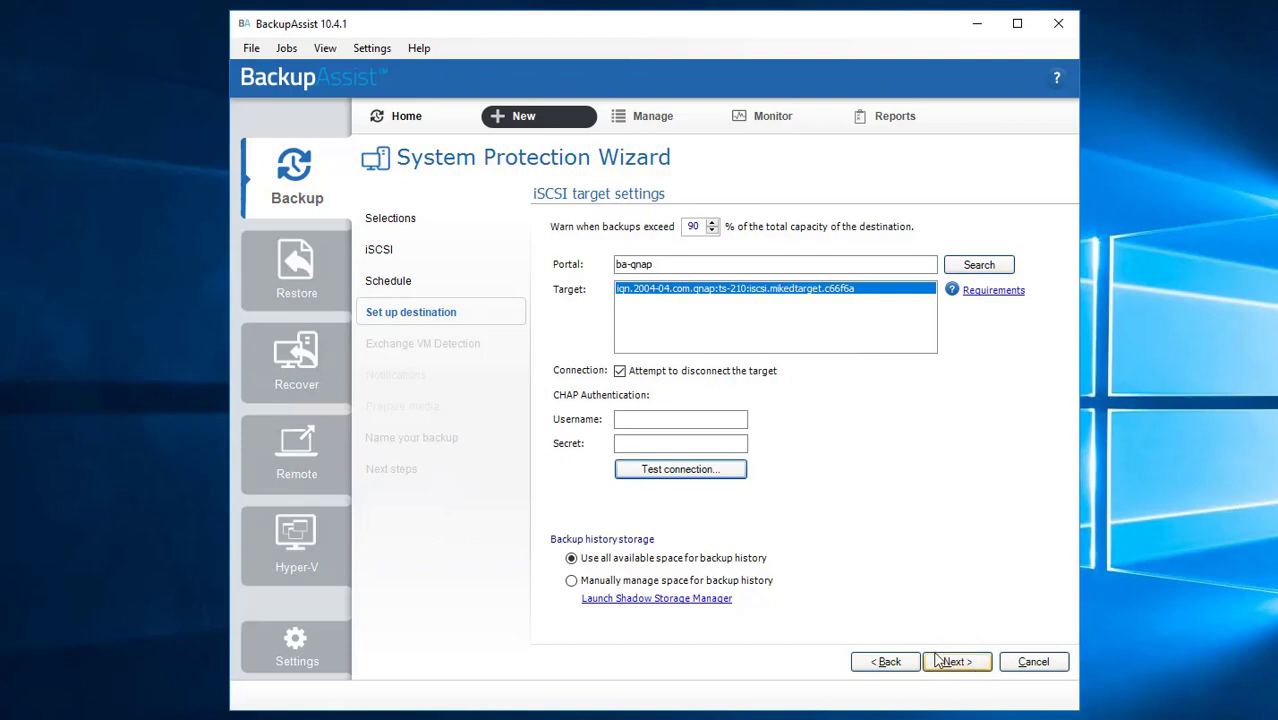
pyautogui.click(940, 661)
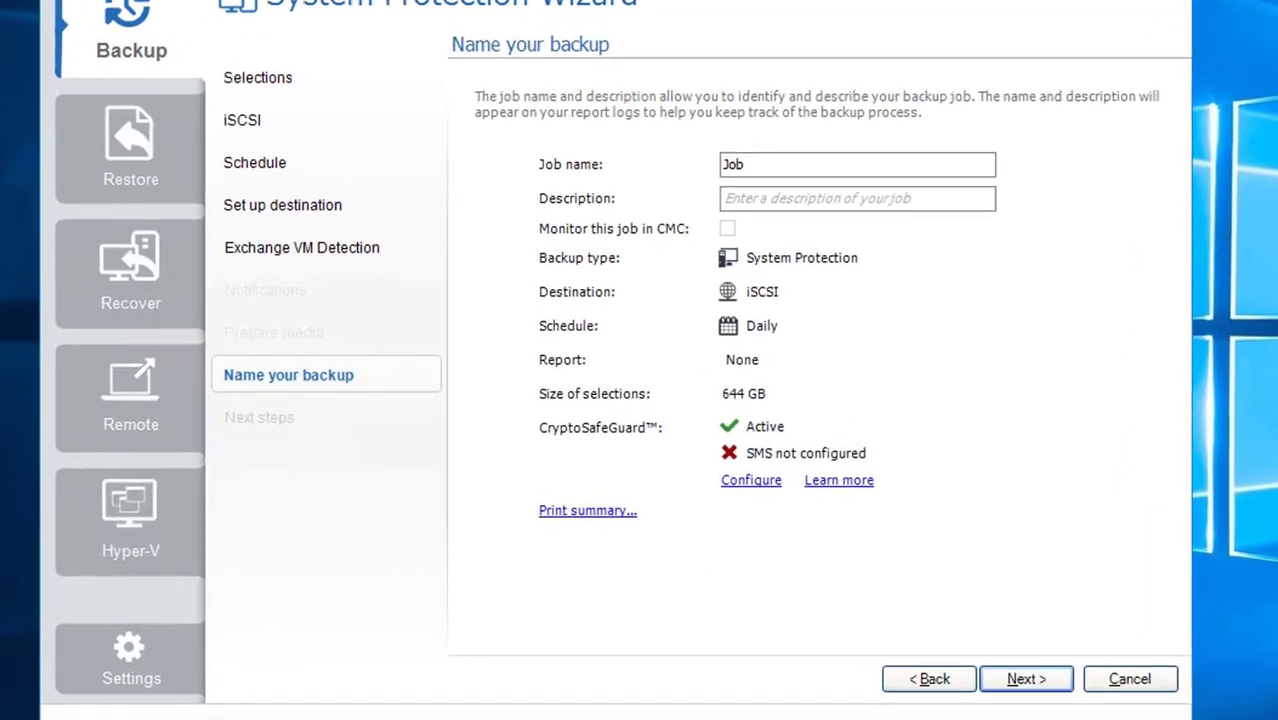
# Name the job "baremetal backup to ISCSI" and finish the wizard without launching the RecoverAssist builder
pyautogui.doubleClick(756, 165)
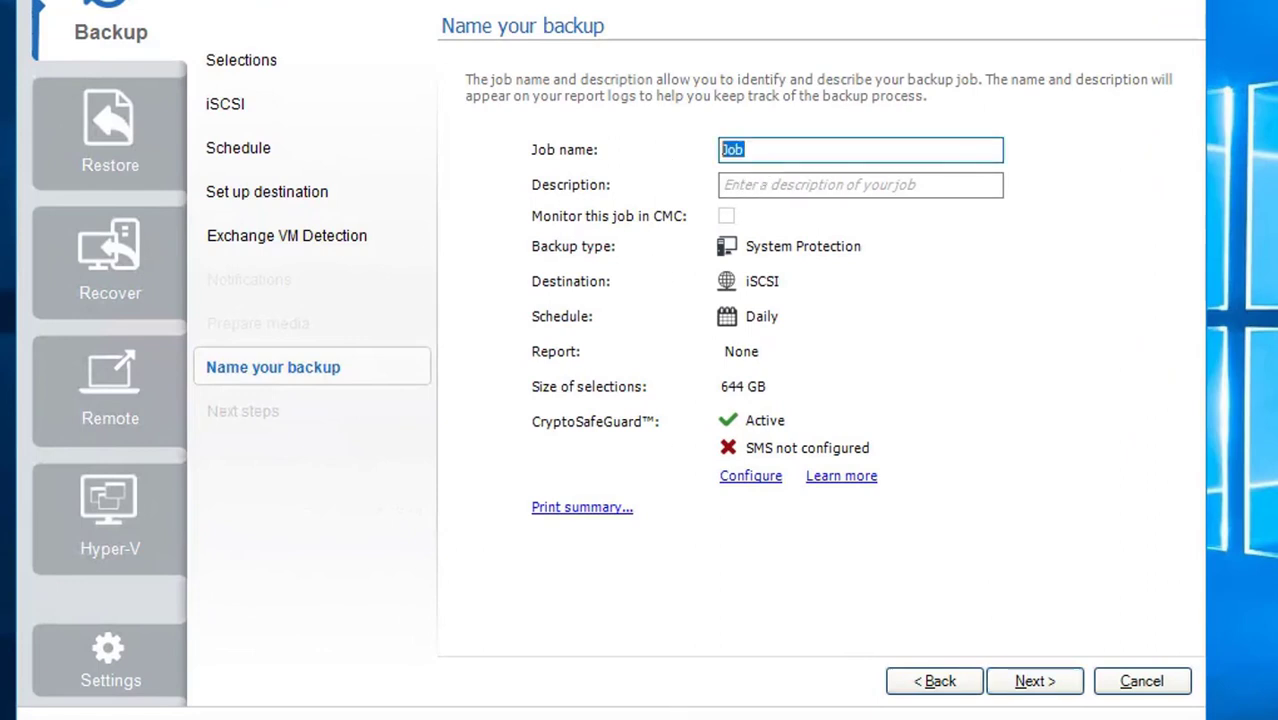
pyautogui.write('baremetal backup to ISCSI')
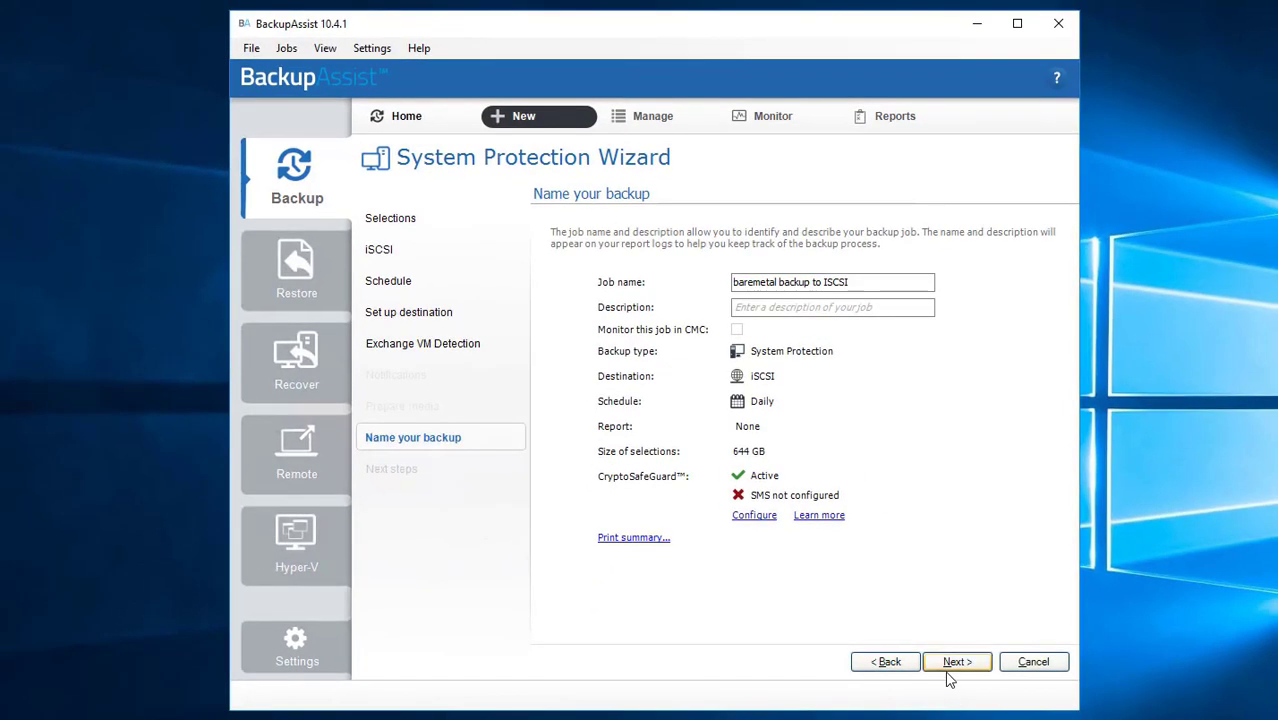
pyautogui.click(953, 666)
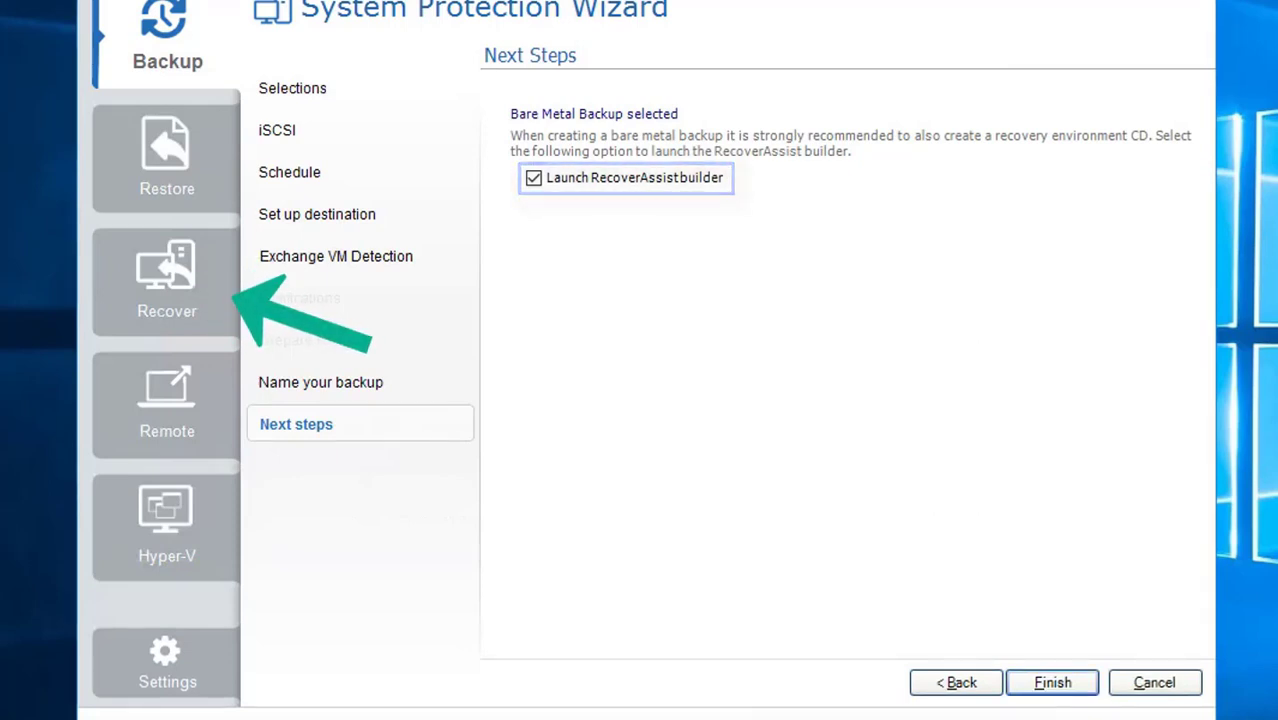
pyautogui.click(534, 180)
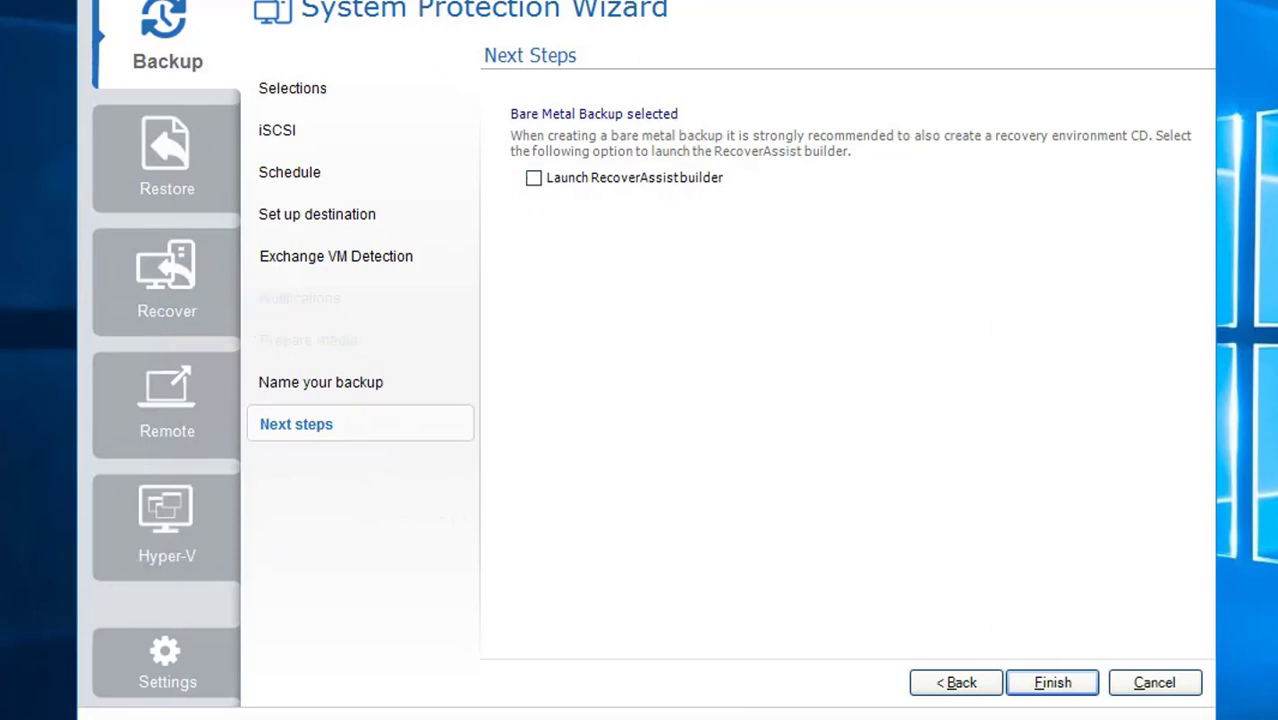
pyautogui.click(1064, 692)
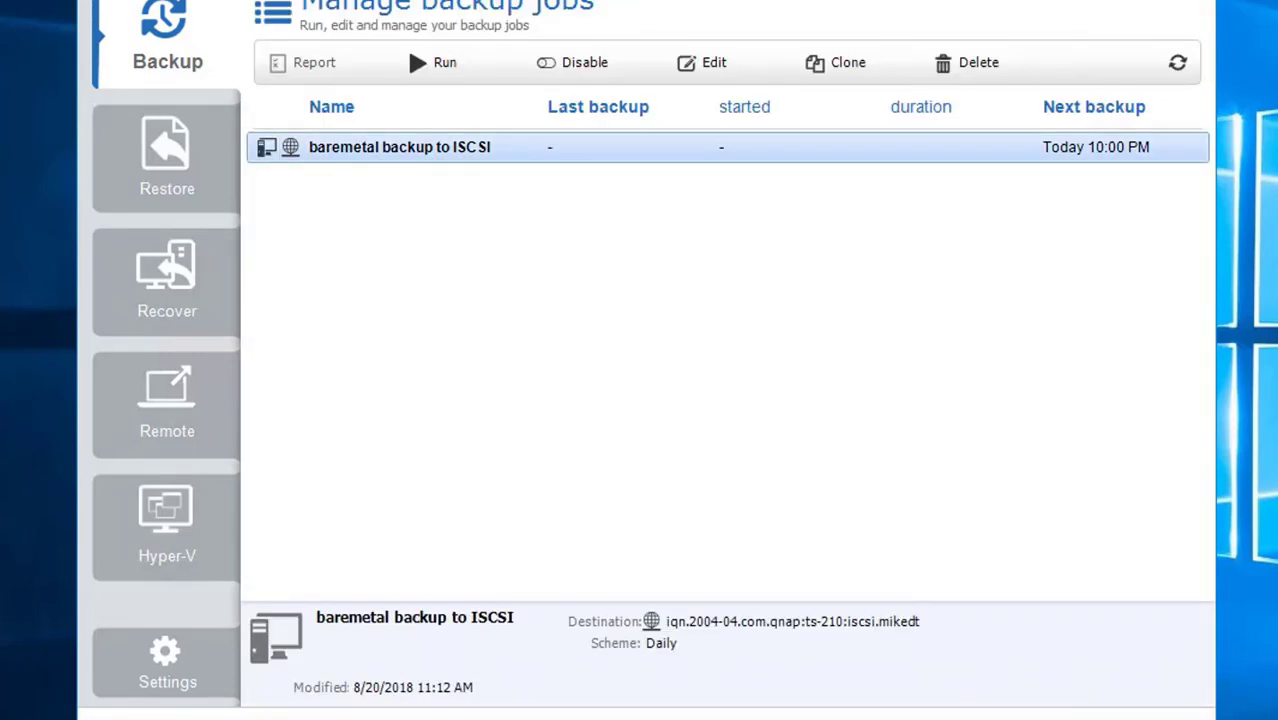